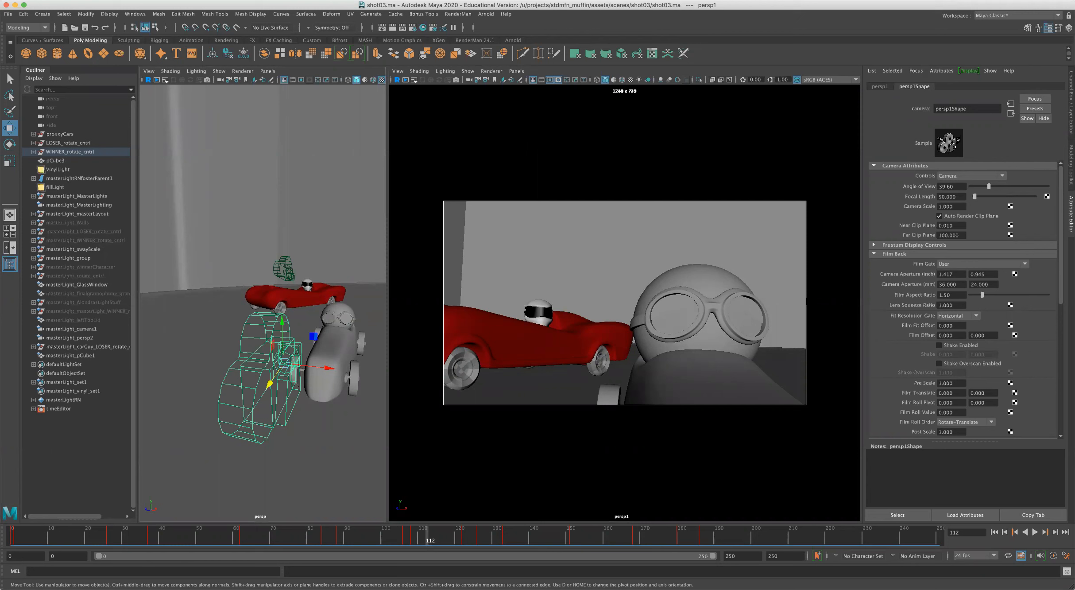
# - Display the attributes of the persp1 shot camera
pyautogui.click(535, 137)
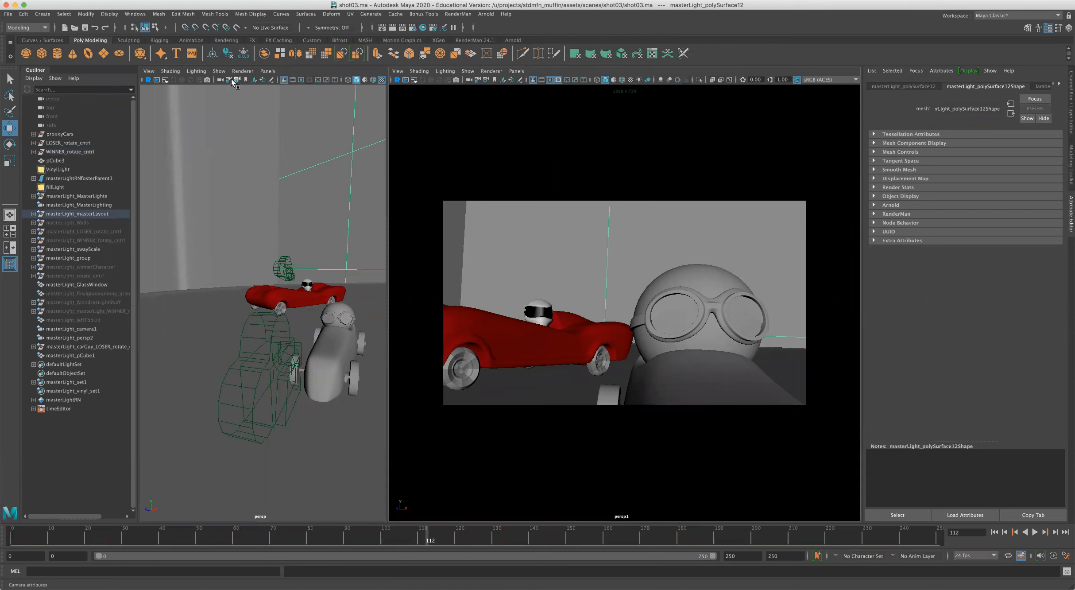
pyautogui.keyDown('alt'); pyautogui.moveTo(260, 190); pyautogui.dragTo(583, 259, button='right'); pyautogui.keyUp('alt')
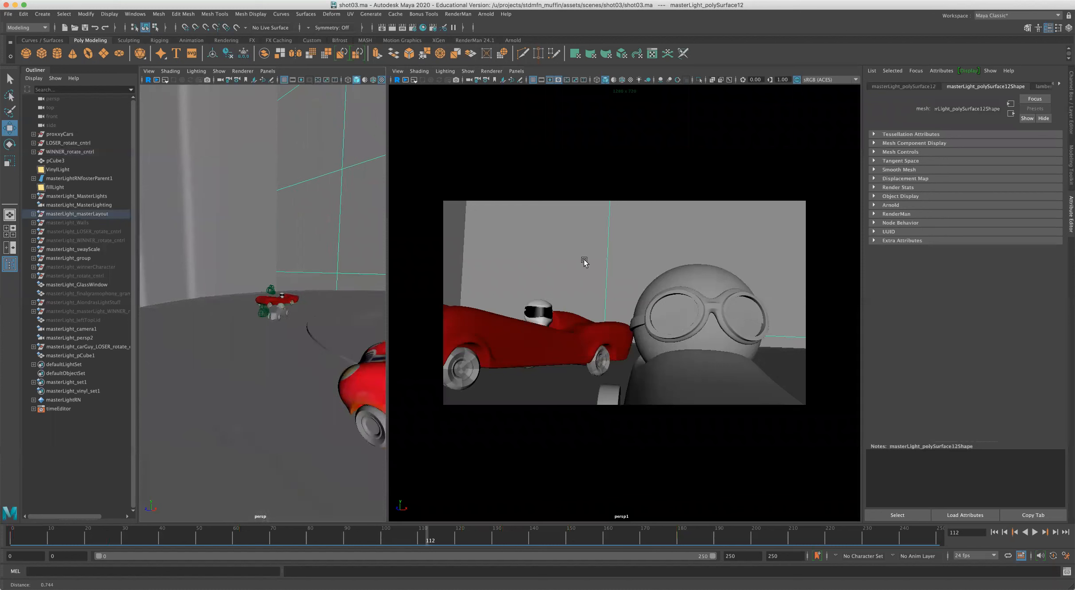
pyautogui.click(486, 80)
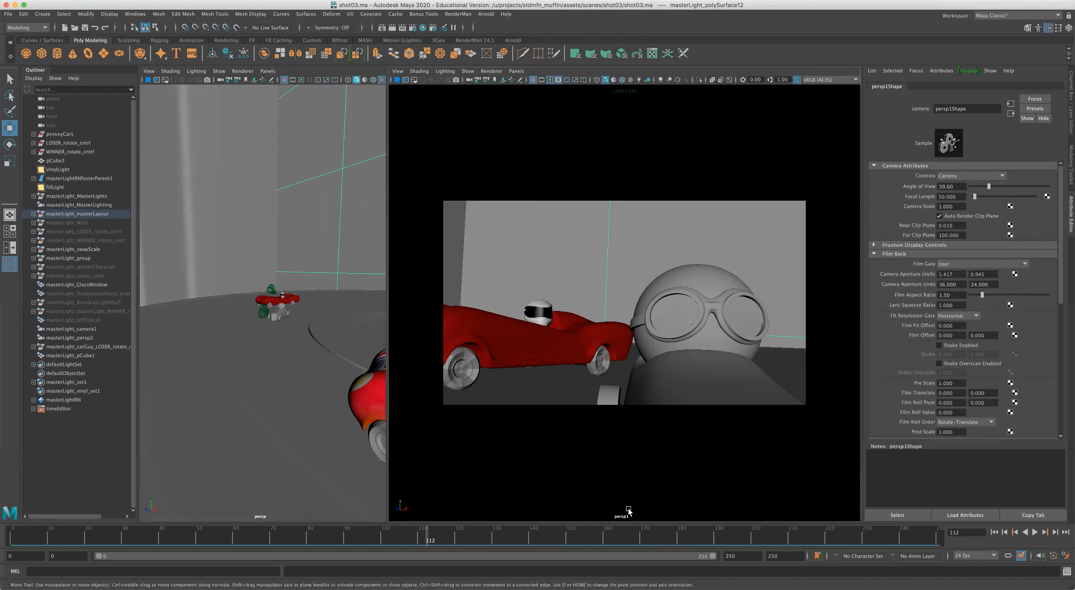
pyautogui.moveTo(323, 300)
pyautogui.keyDown('alt'); pyautogui.mouseDown(button='right')
pyautogui.moveTo(300, 293)
pyautogui.moveTo(315, 296)
pyautogui.mouseUp(button='right'); pyautogui.keyUp('alt')
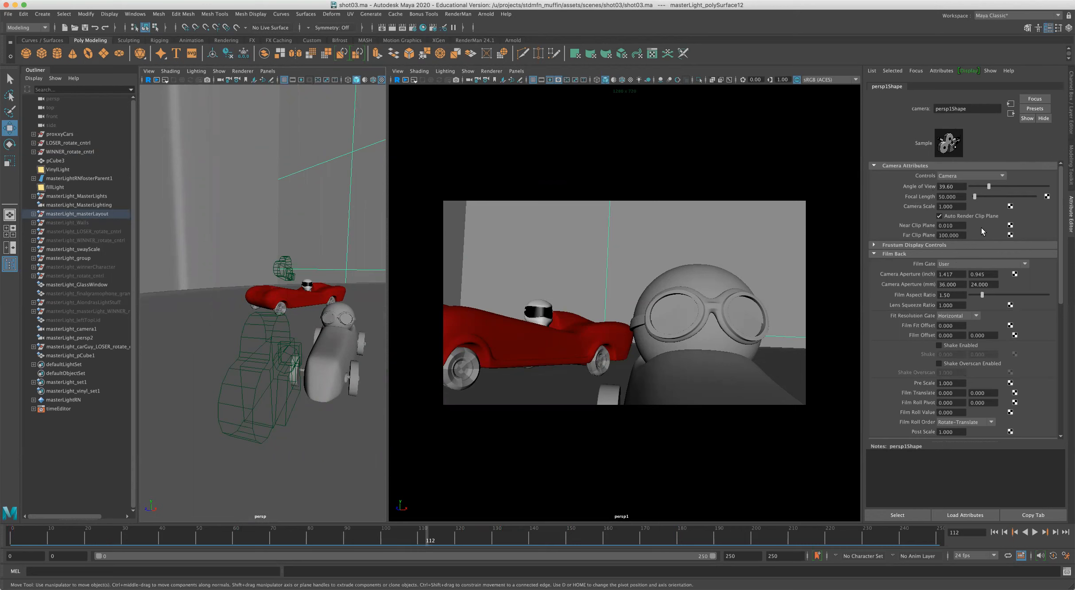
# - Try a focal length of 20 on the persp1 camera, and then try 60
pyautogui.doubleClick(957, 195)
pyautogui.write('20')
pyautogui.press('Return')
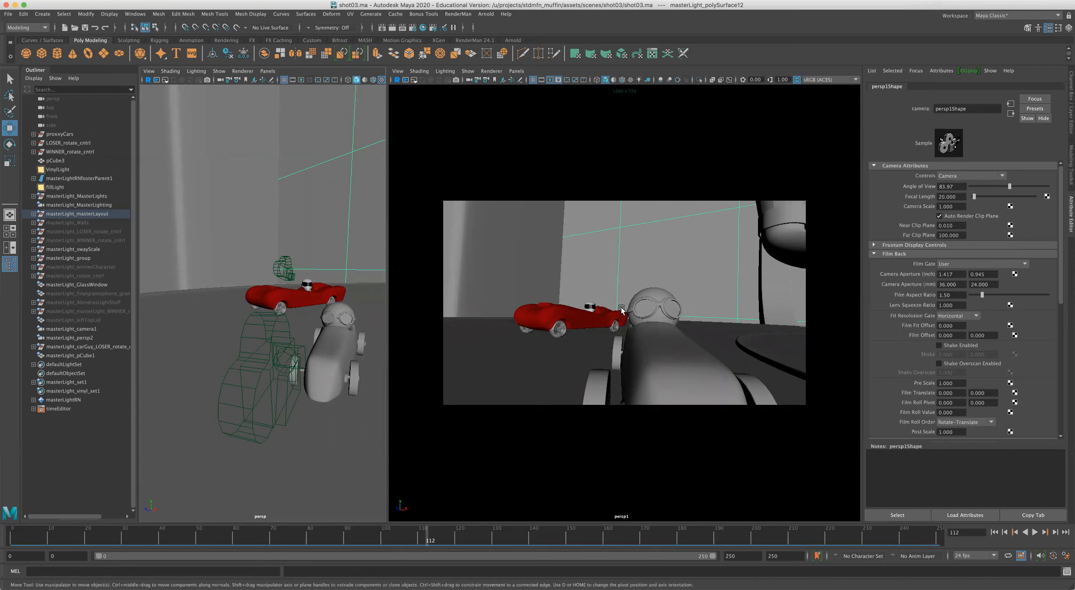
pyautogui.click(957, 197)
pyautogui.write('60')
pyautogui.press('Return')
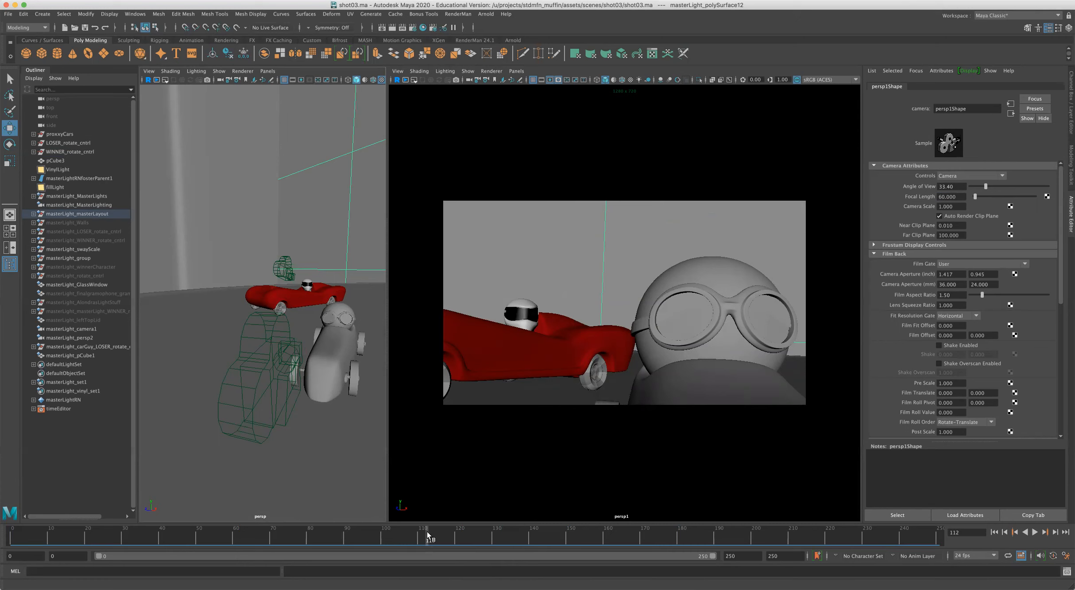
# - Go to frame 82, set the persp1 camera's focal length to 50, and scrub forward to frame 100
pyautogui.moveTo(428, 536); pyautogui.dragTo(316, 533)
pyautogui.click(961, 195)
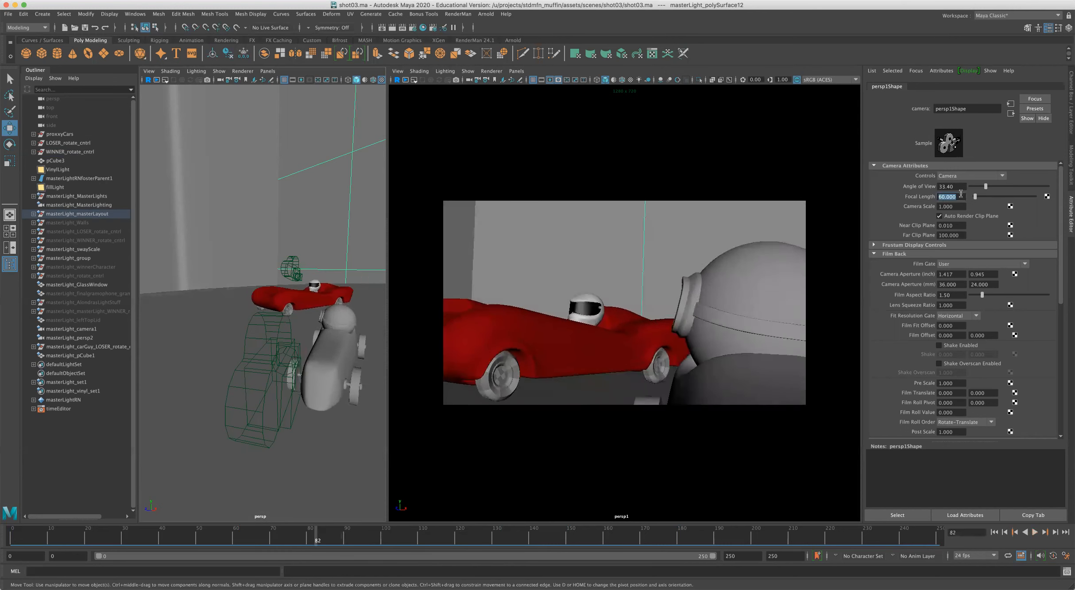
pyautogui.write('50')
pyautogui.press('Return')
pyautogui.moveTo(304, 532); pyautogui.dragTo(386, 527)
# - Set the persp1 camera's focal length to 18 and play back the animation to check the wide view
pyautogui.moveTo(976, 197); pyautogui.dragTo(976, 198)
pyautogui.doubleClick(955, 198)
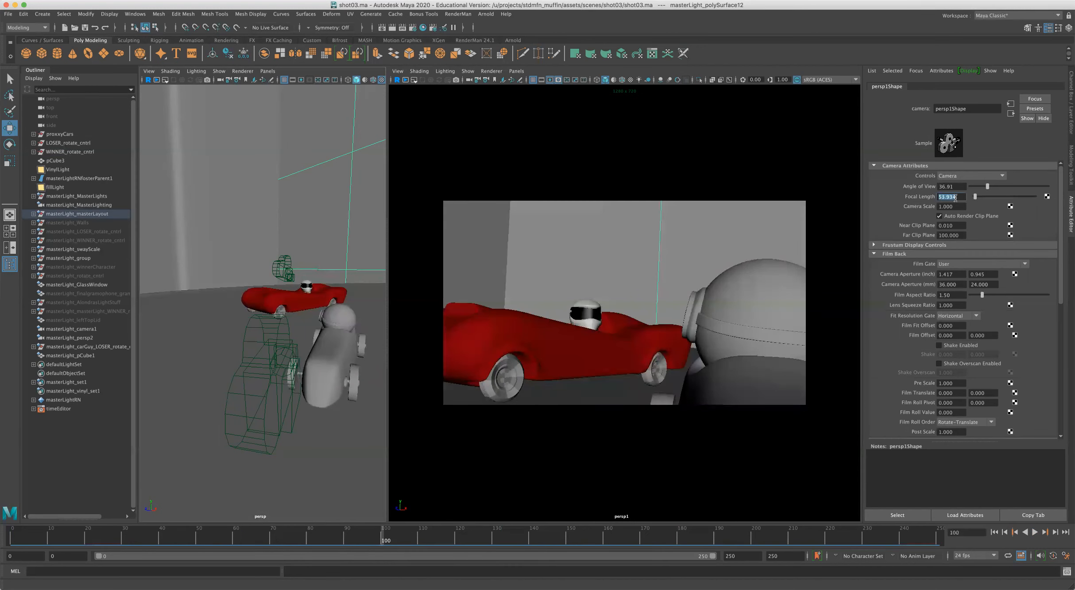
pyautogui.write('18')
pyautogui.press('Return')
pyautogui.hotkey('alt', 'v')
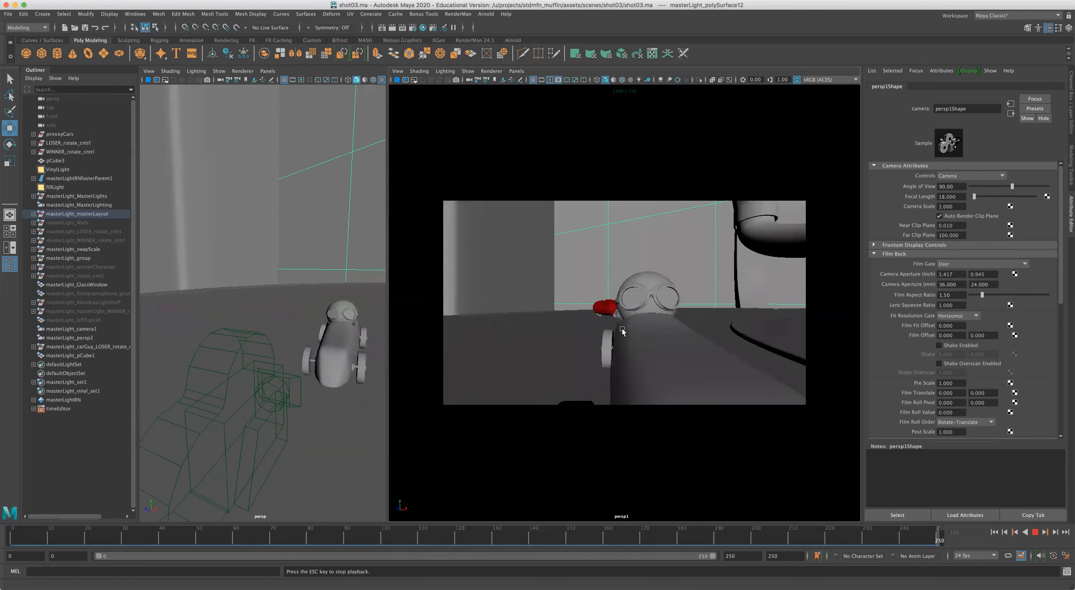
pyautogui.press('Escape')
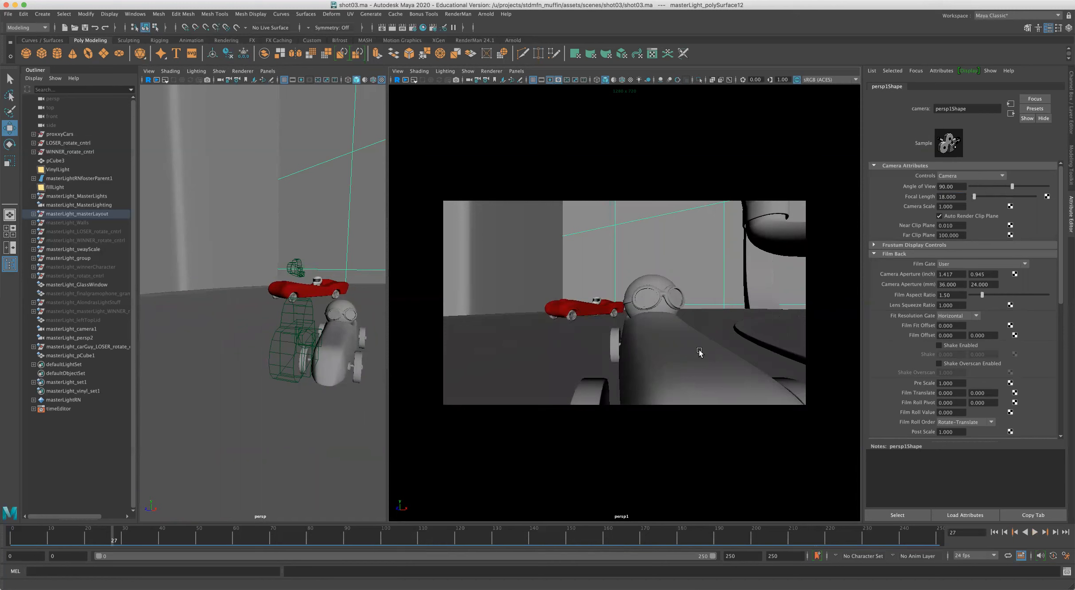
# - Select the persp1 camera in the perspective view and move it close to the grey character's head
pyautogui.click(298, 329)
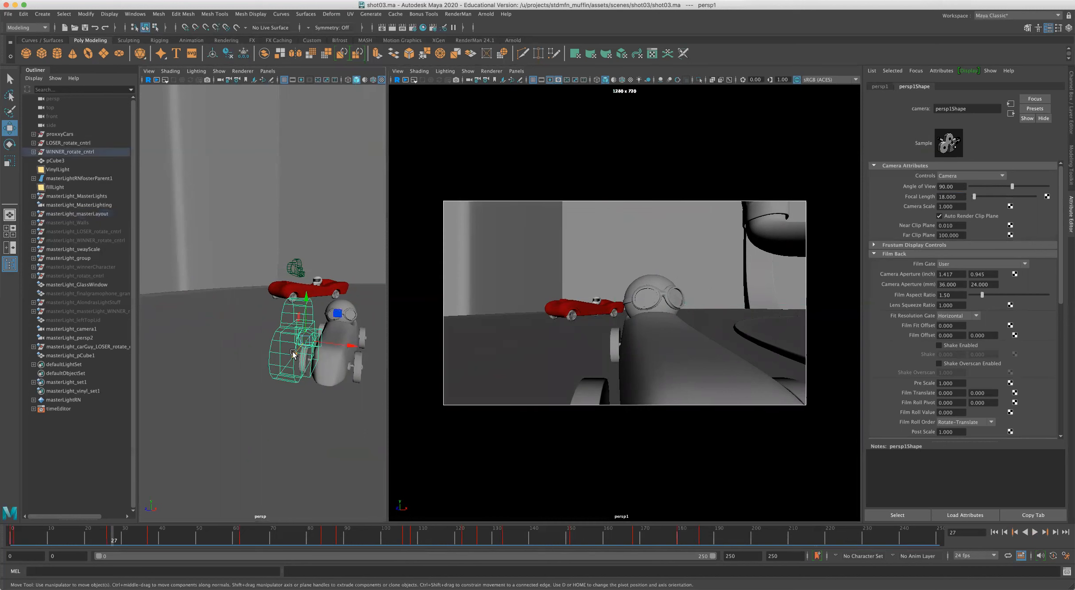
pyautogui.moveTo(295, 355); pyautogui.dragTo(333, 340)
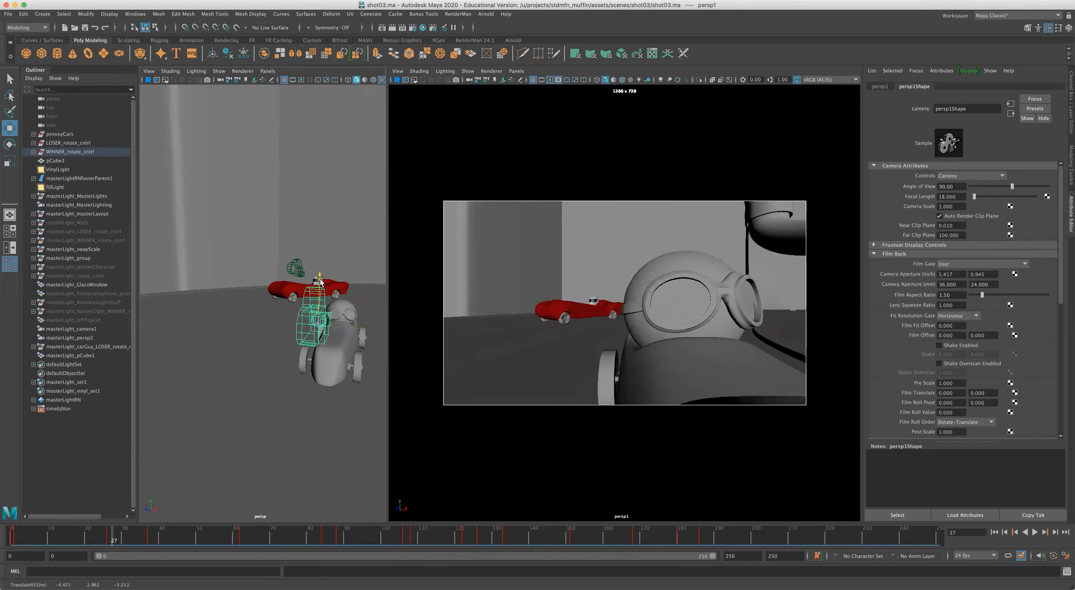
pyautogui.moveTo(322, 283); pyautogui.dragTo(321, 283)
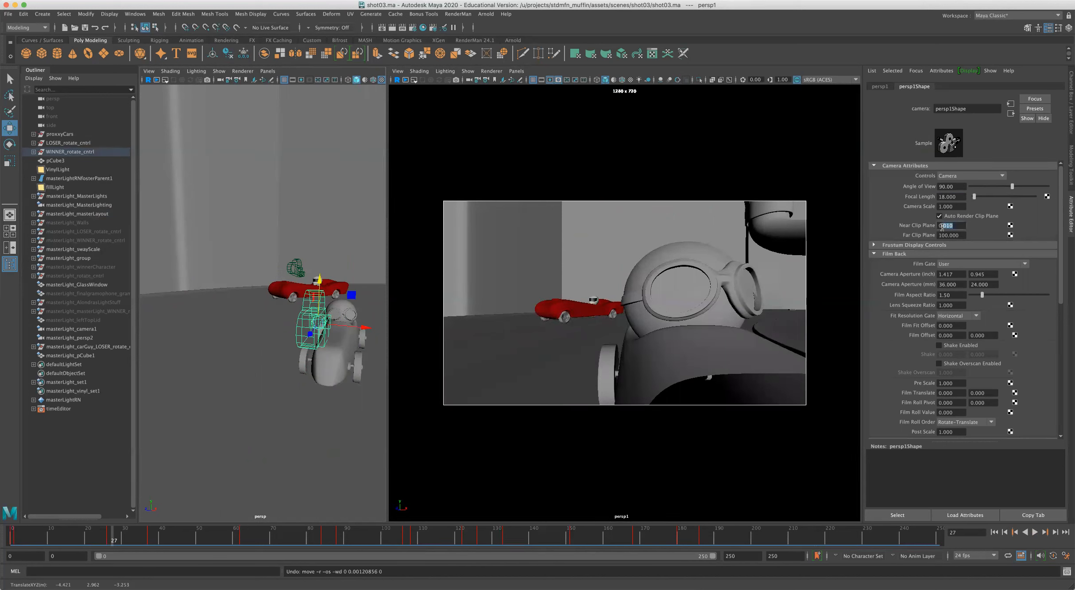
# - Try a near clip plane of 1 on the persp1 camera, undo it, and set the near clip plane to 0.001
pyautogui.write('1')
pyautogui.press('Return')
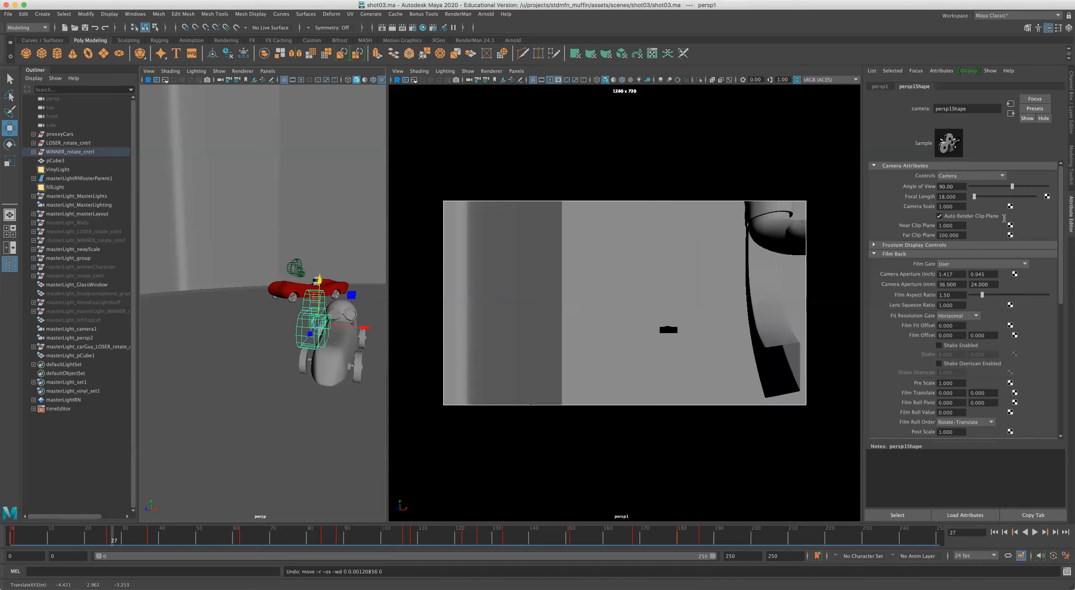
pyautogui.press('super+z')
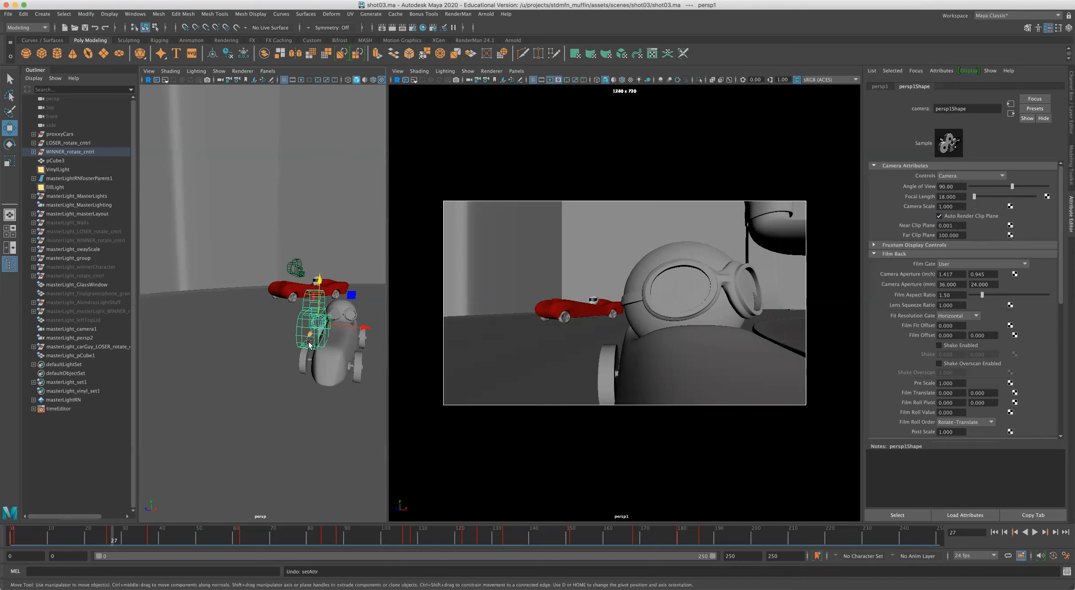
# - Show the camera's channel values and review its animation by playing and scrubbing, ending at frame 66
pyautogui.hotkey('ctrl', 'a')
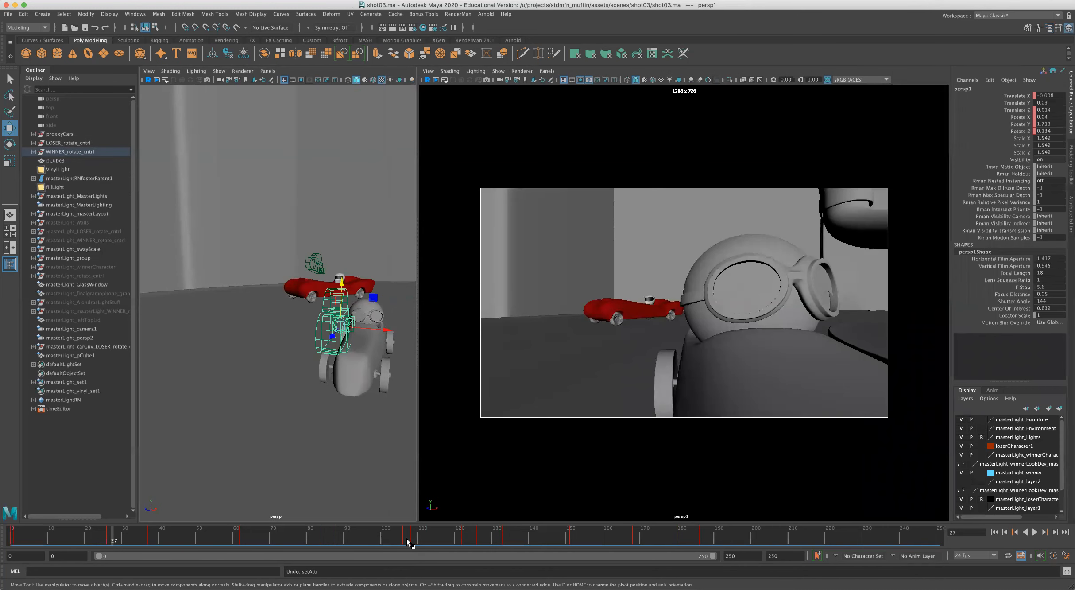
pyautogui.hotkey('alt', 'v')
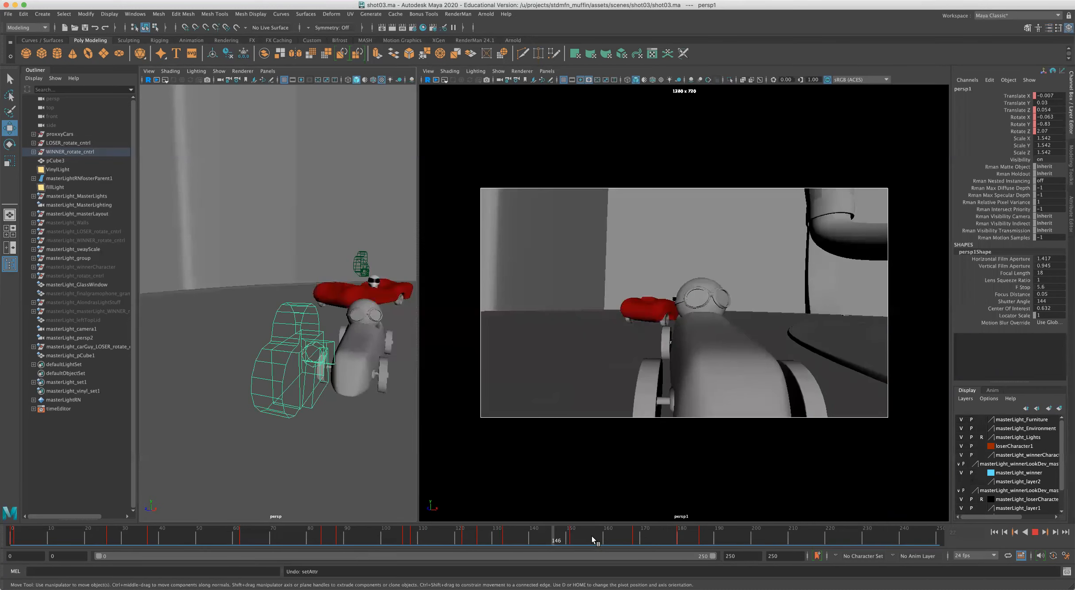
pyautogui.moveTo(652, 539); pyautogui.dragTo(463, 535)
pyautogui.moveTo(287, 381); pyautogui.dragTo(321, 389)
pyautogui.moveTo(395, 537); pyautogui.dragTo(258, 538)
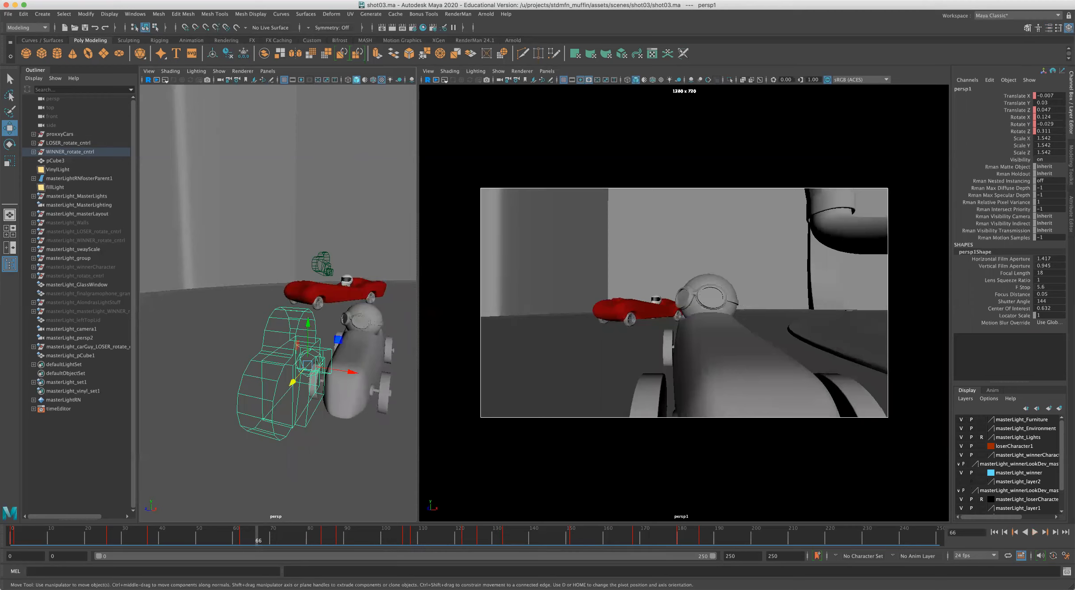
# - Set the persp1 camera's focal length to 80 and pull the camera far back from the grey car
pyautogui.hotkey('ctrl', 'a')
pyautogui.doubleClick(947, 196)
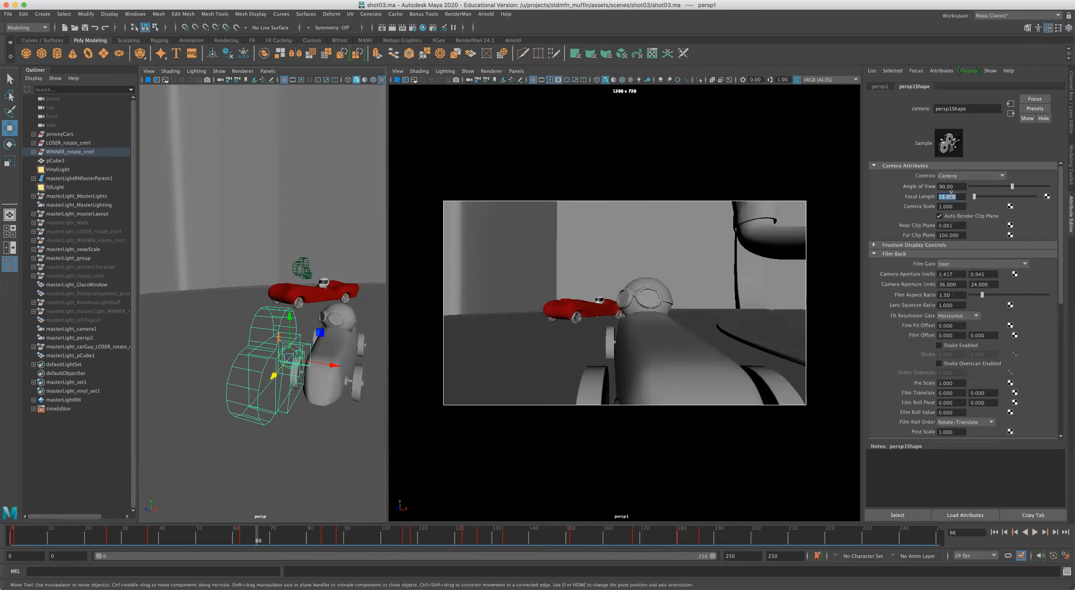
pyautogui.write('80')
pyautogui.press('Return')
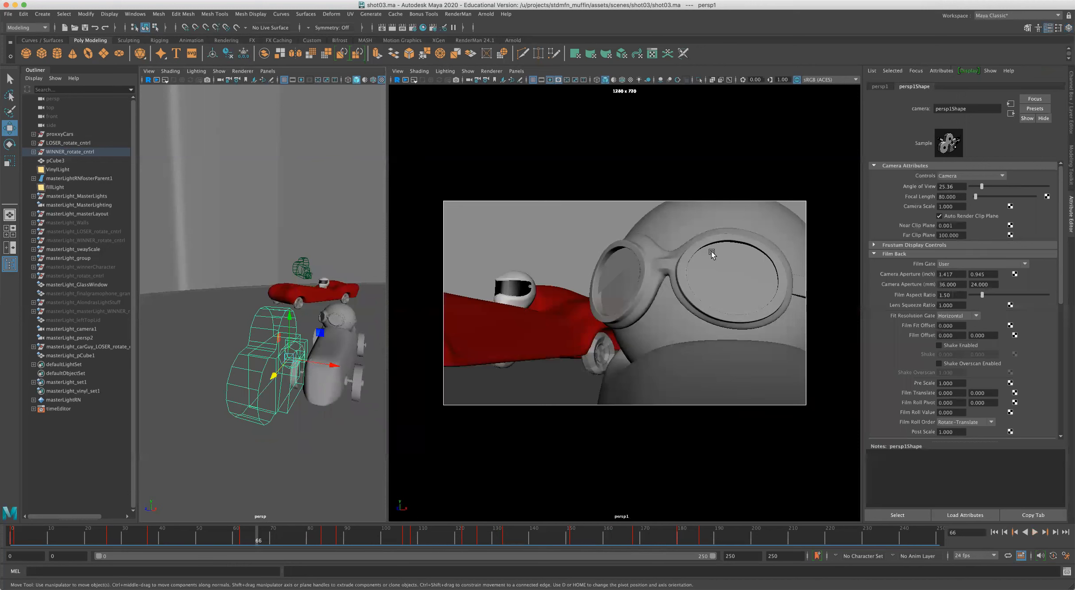
pyautogui.moveTo(270, 376); pyautogui.dragTo(135, 445)
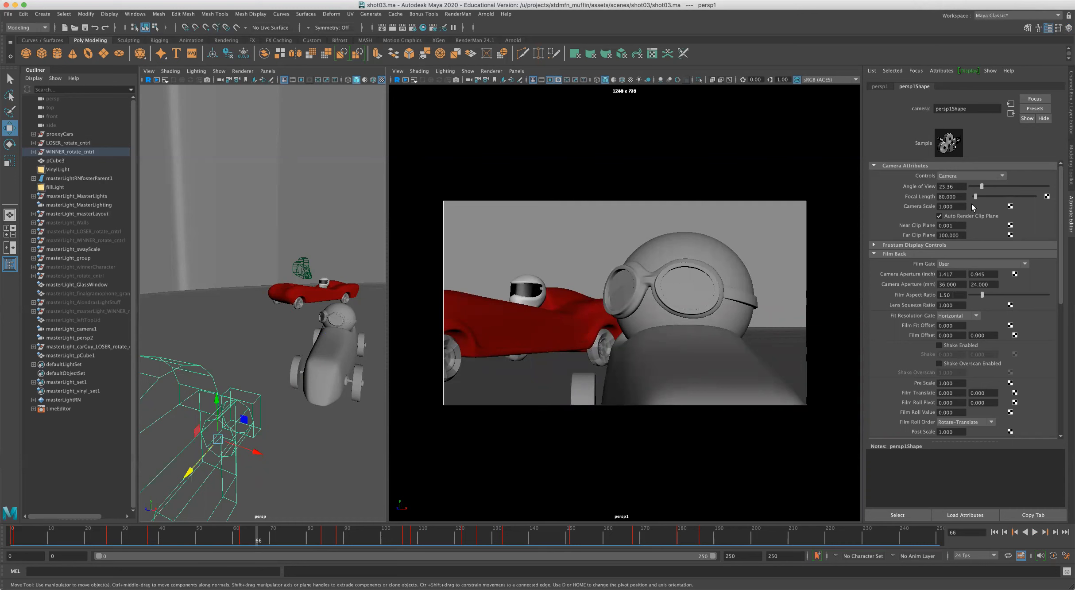
# - Set the persp1 camera's focal length to 50 and move the camera closer to match the character's previous framing
pyautogui.click(955, 197)
pyautogui.write('0')
pyautogui.press('Return')
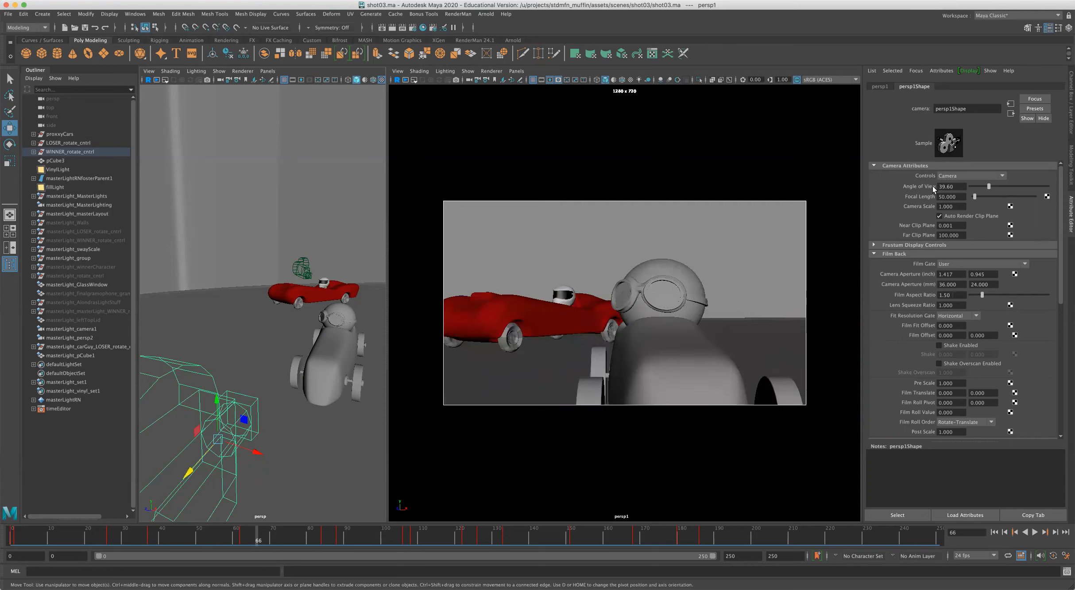
pyautogui.moveTo(186, 472); pyautogui.dragTo(347, 386)
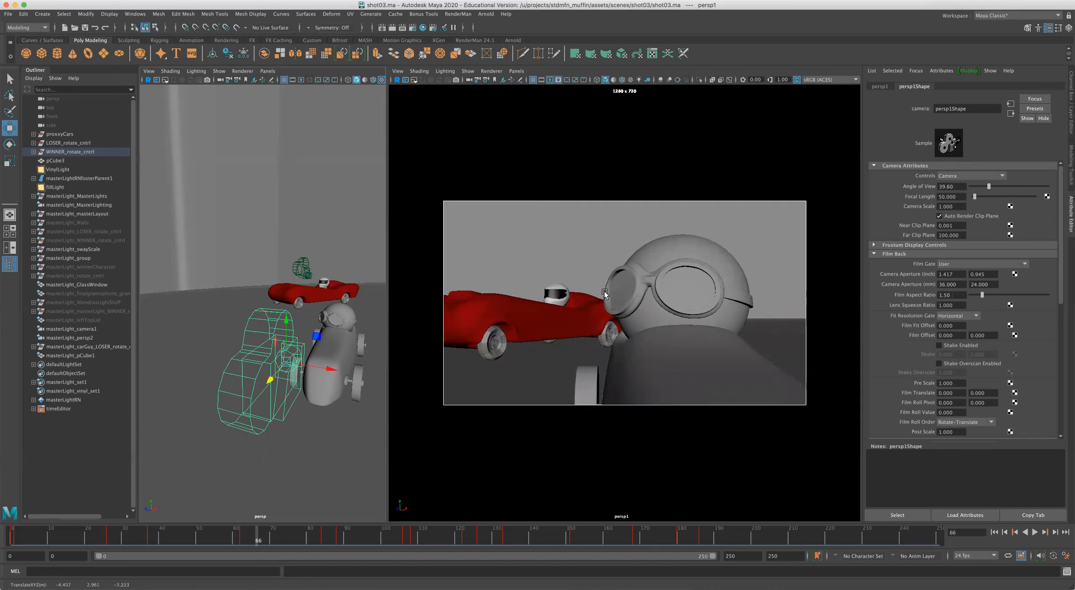
# - Set the persp1 camera's focal length to 25 and move the camera in until the character's head fills a similar area
pyautogui.click(953, 197)
pyautogui.write('25')
pyautogui.press('Return')
pyautogui.moveTo(275, 379); pyautogui.dragTo(321, 350)
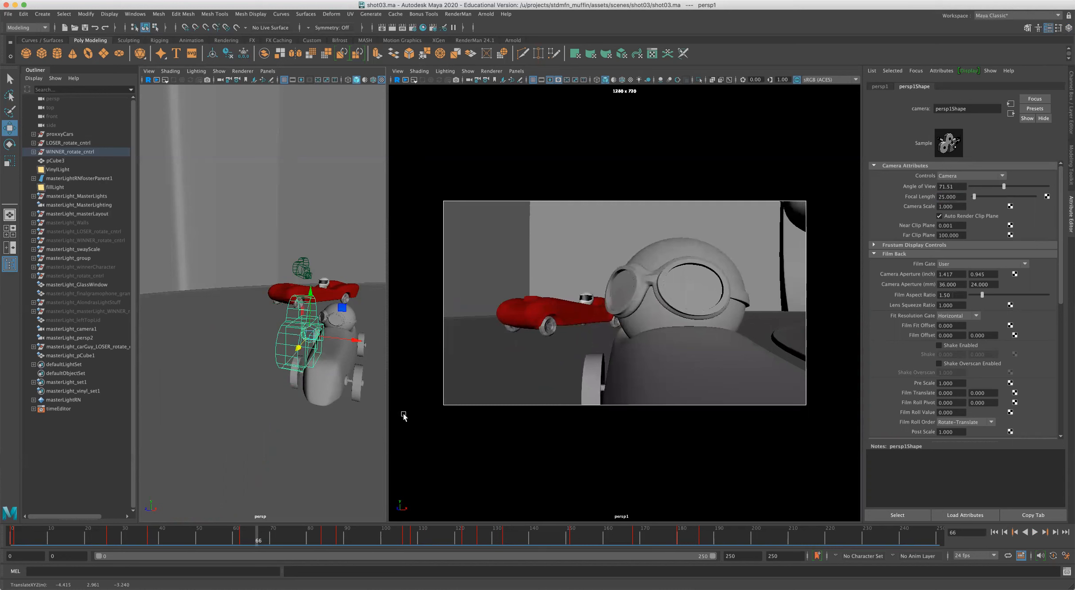